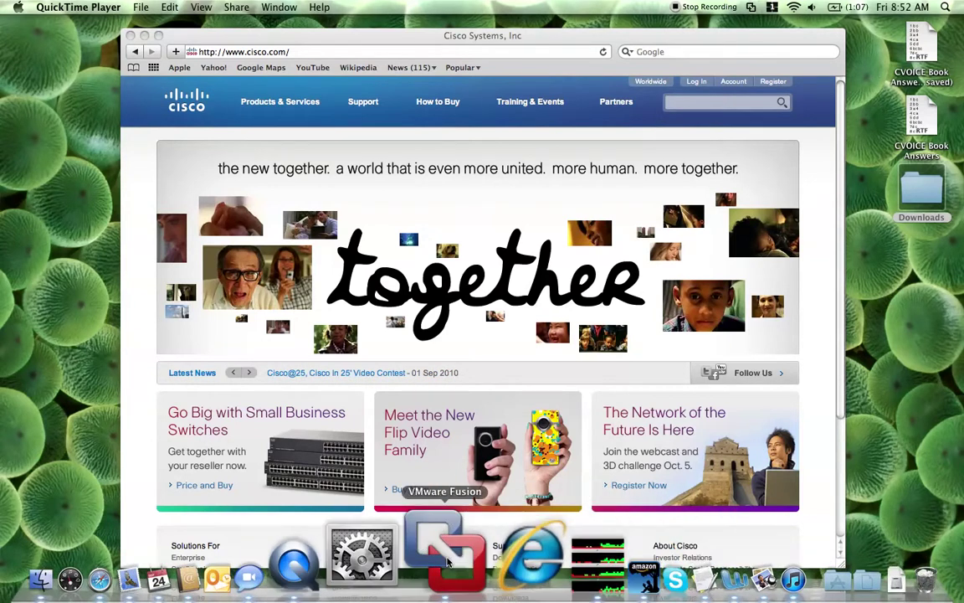
- Bring the Windows 7 VM forward, shift it up-left, minimize Internet Explorer, and check the Start menu
click(448, 563)
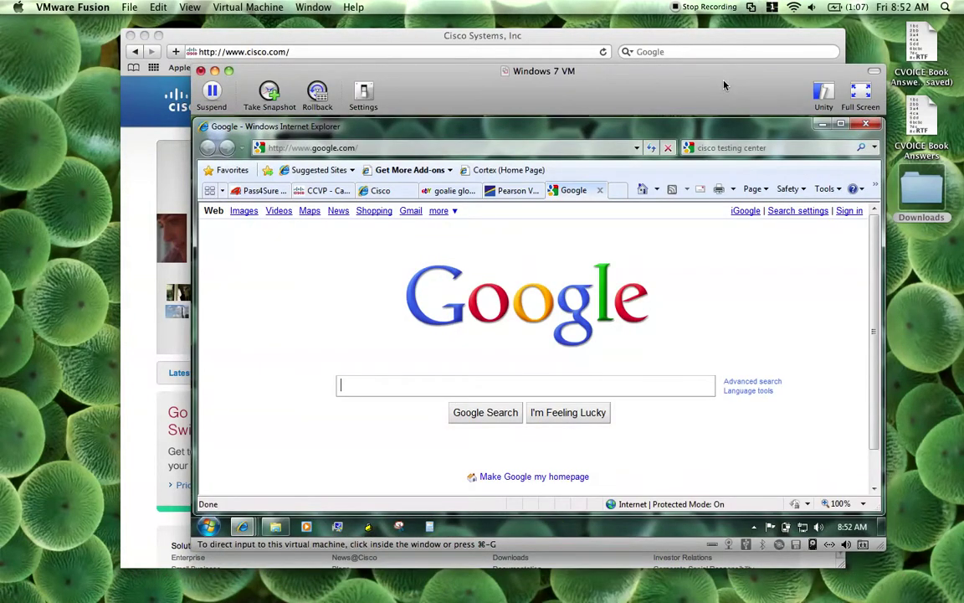
drag(725, 84, 578, 70)
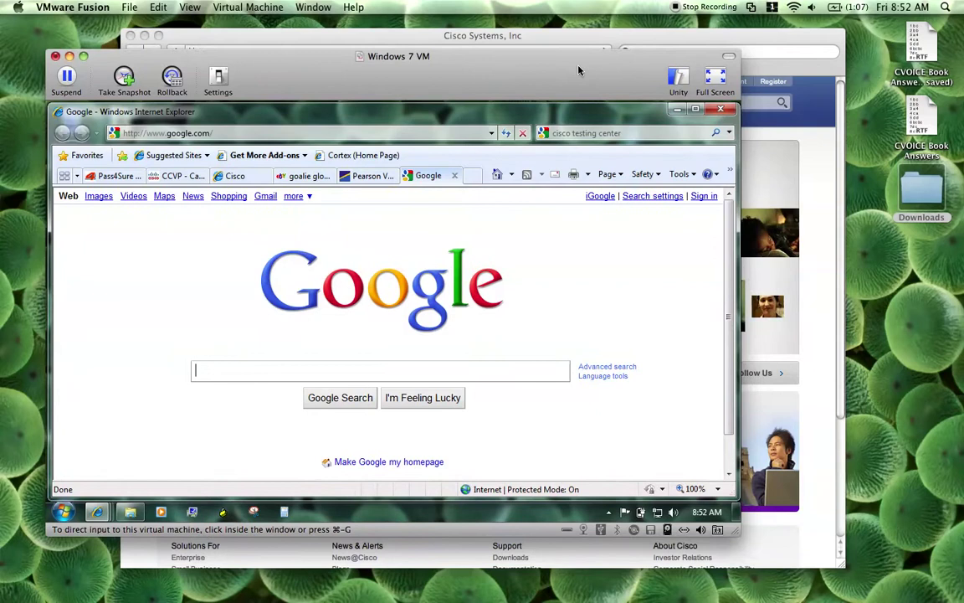
click(678, 112)
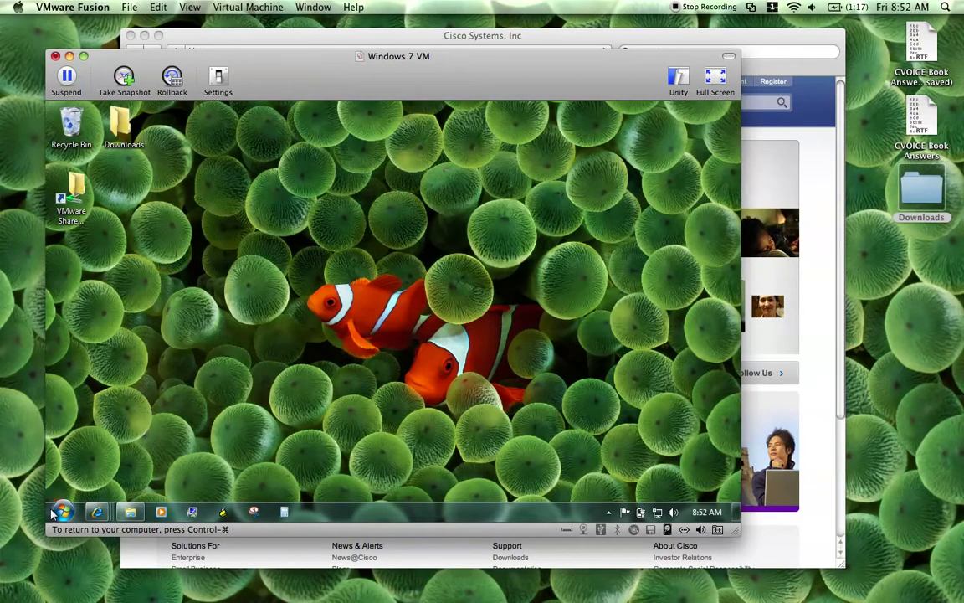
click(60, 512)
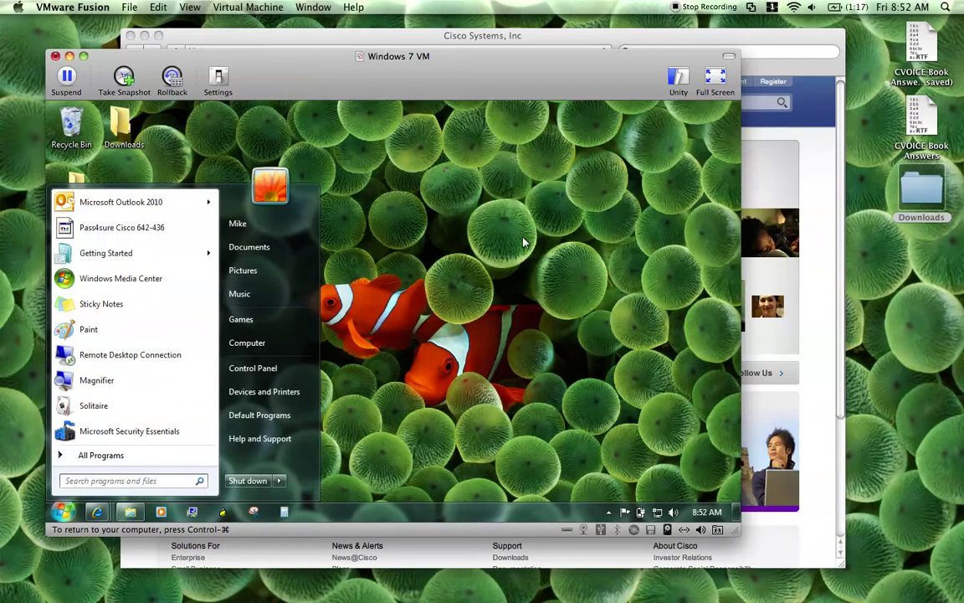
click(470, 244)
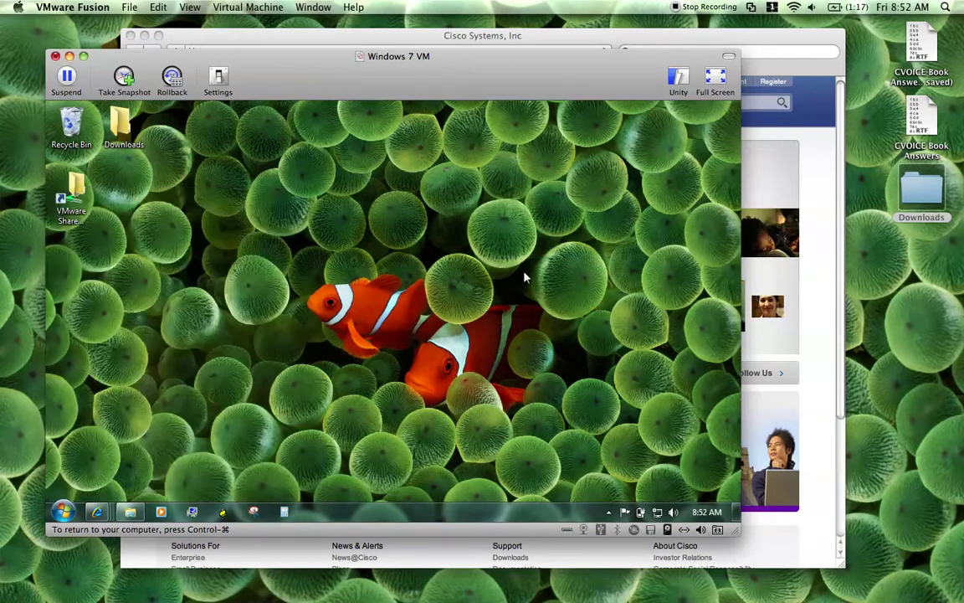
click(713, 92)
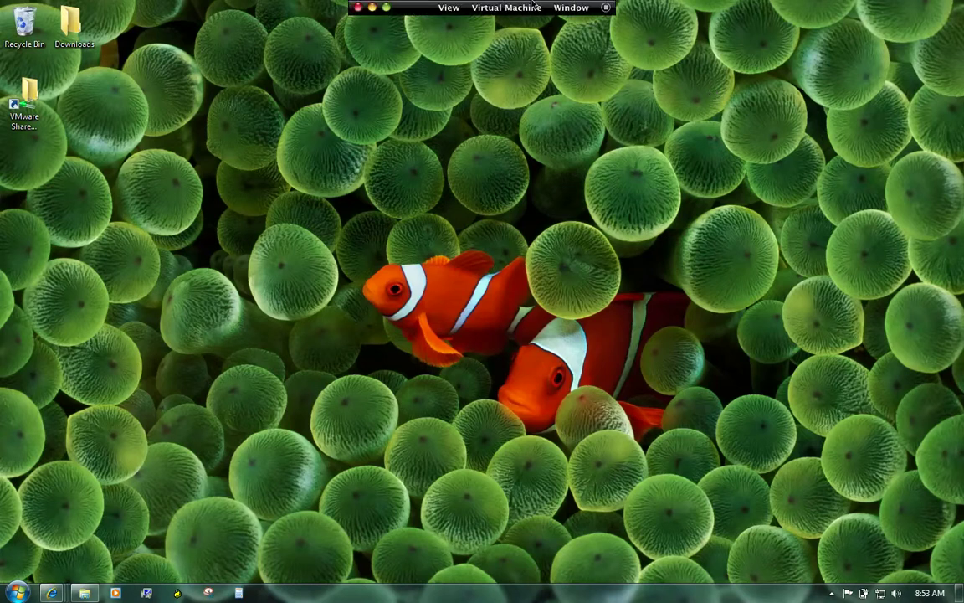
click(452, 9)
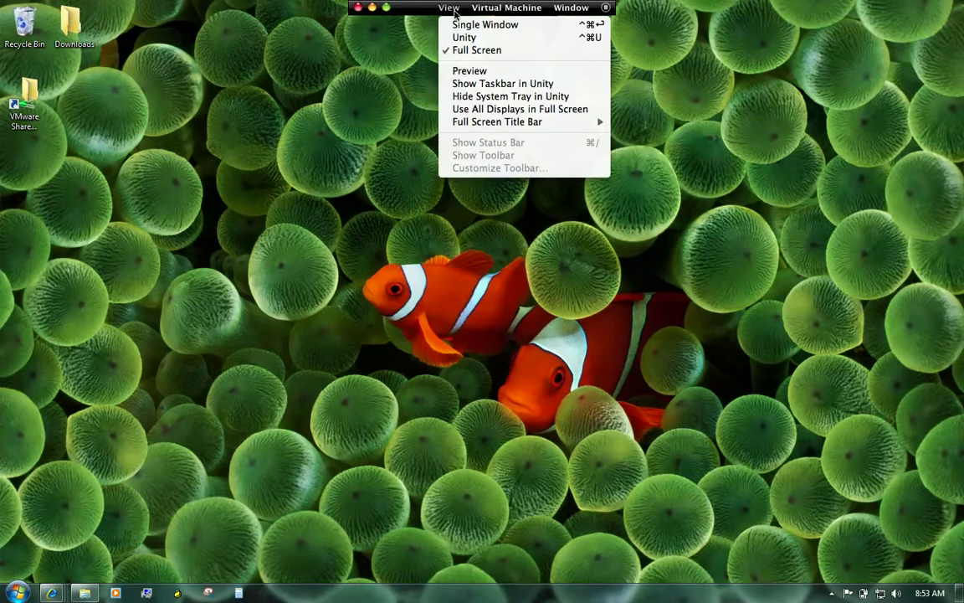
click(473, 24)
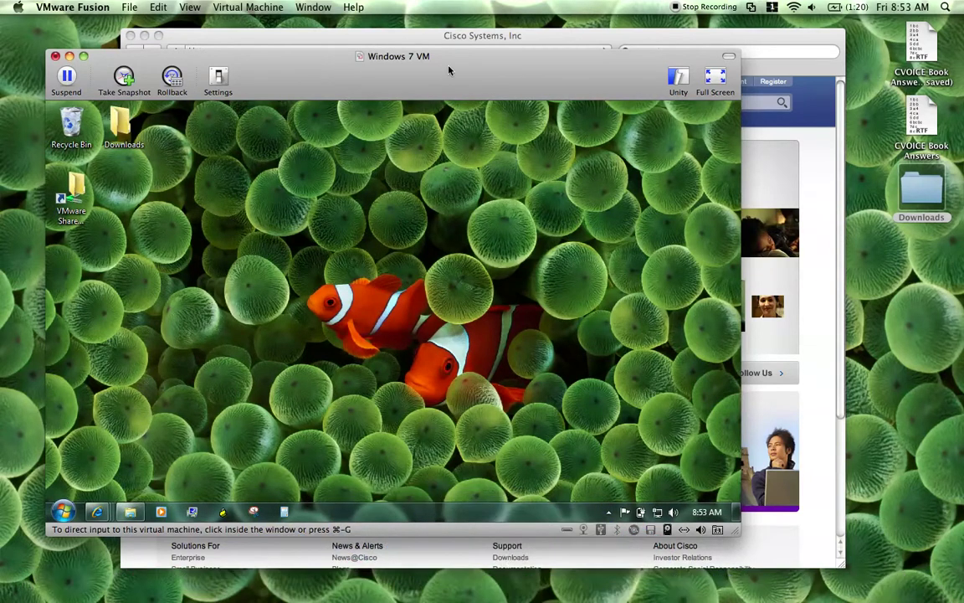
- Switch to Space 2 and make the Windows 7 VM full screen there
click(772, 7)
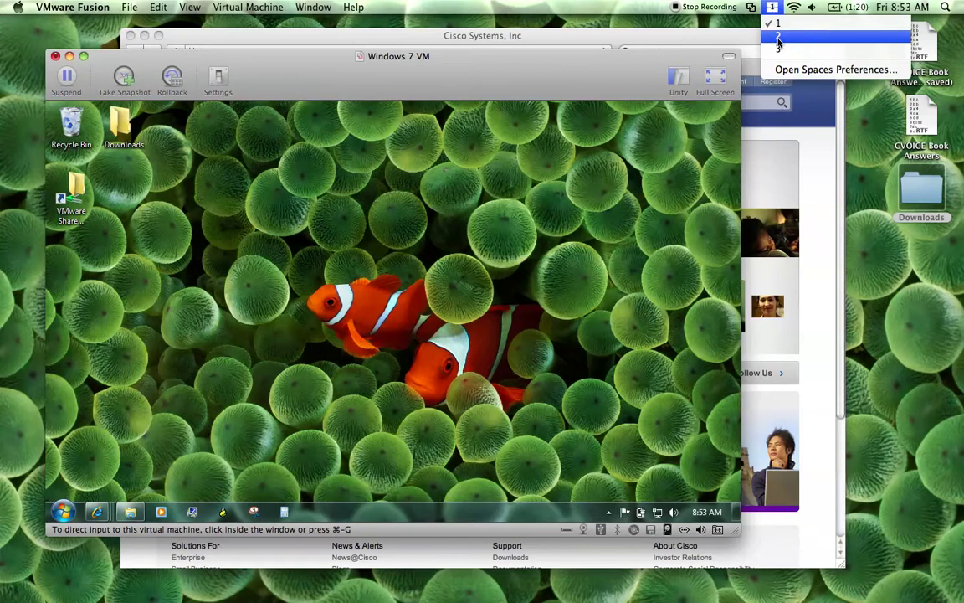
click(779, 39)
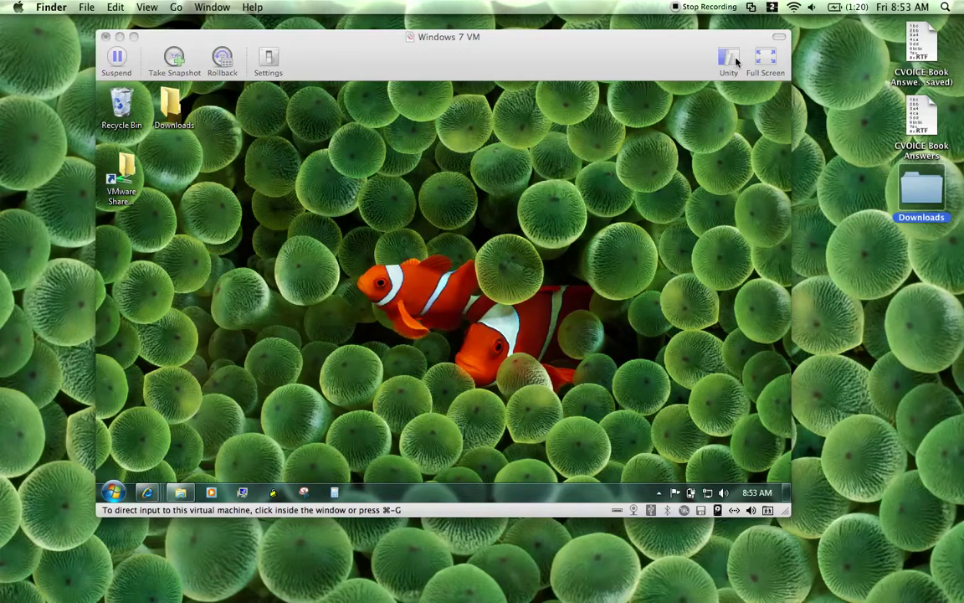
click(765, 59)
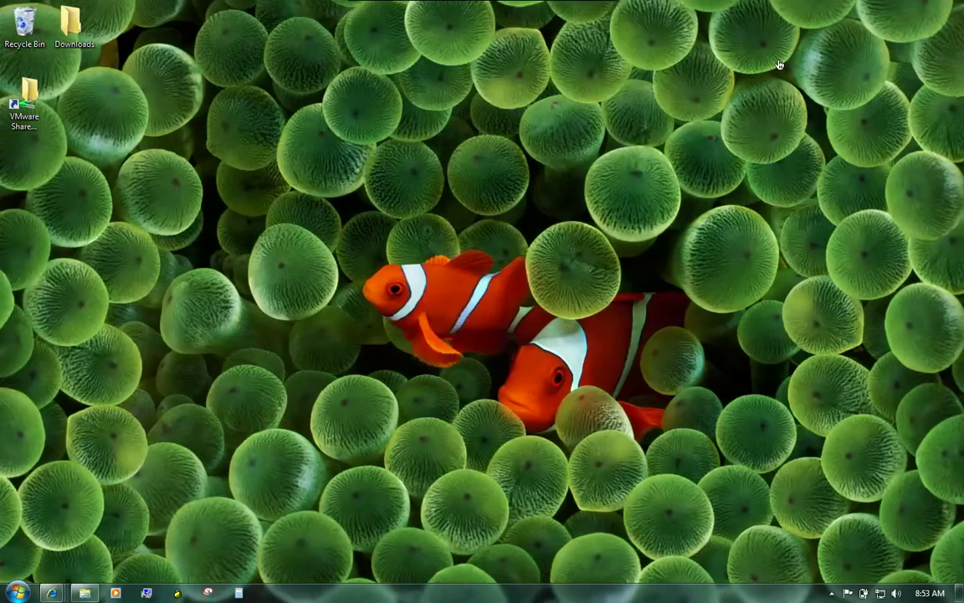
- Flip repeatedly between the Safari Space and the full-screen Windows VM Space with Ctrl+arrows
key(ctrl+Left)
key(ctrl+Right)
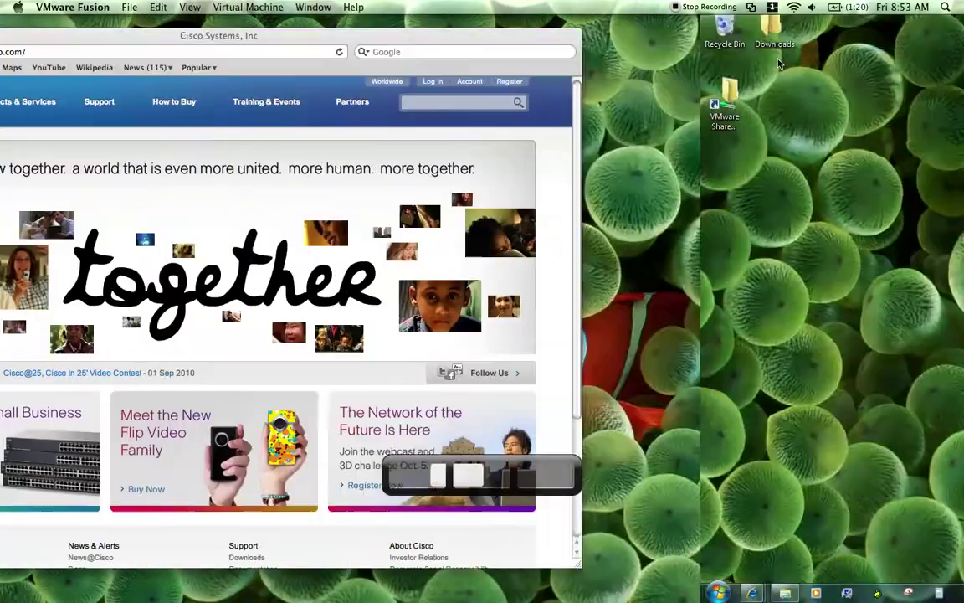
key(ctrl+Left)
key(ctrl+Right)
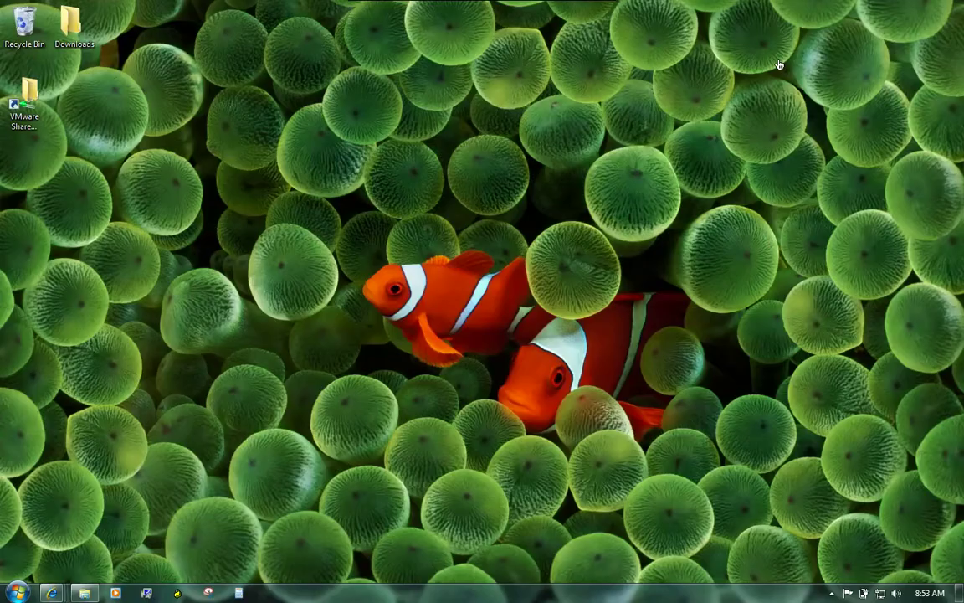
key(ctrl+Left)
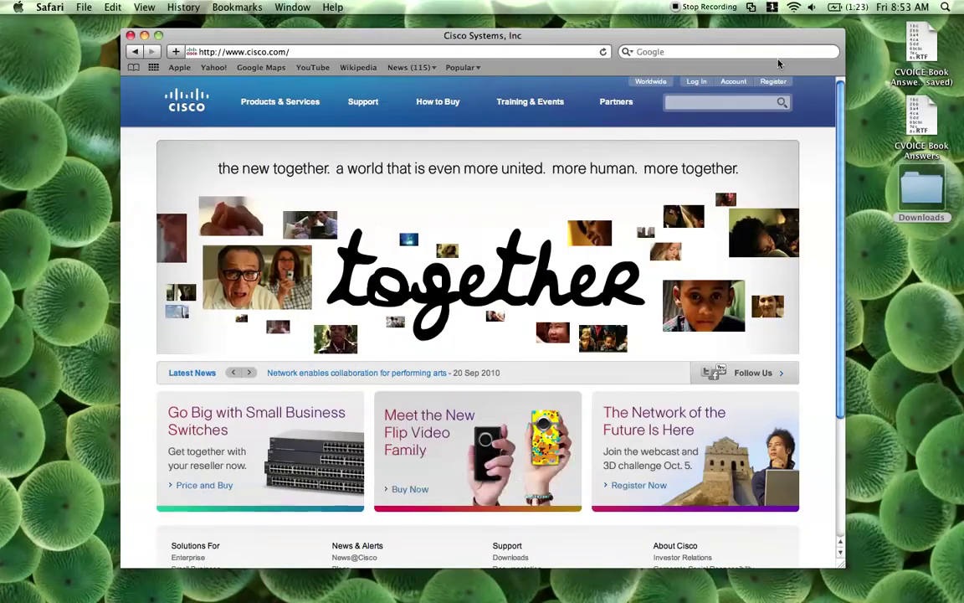
key(ctrl+Right)
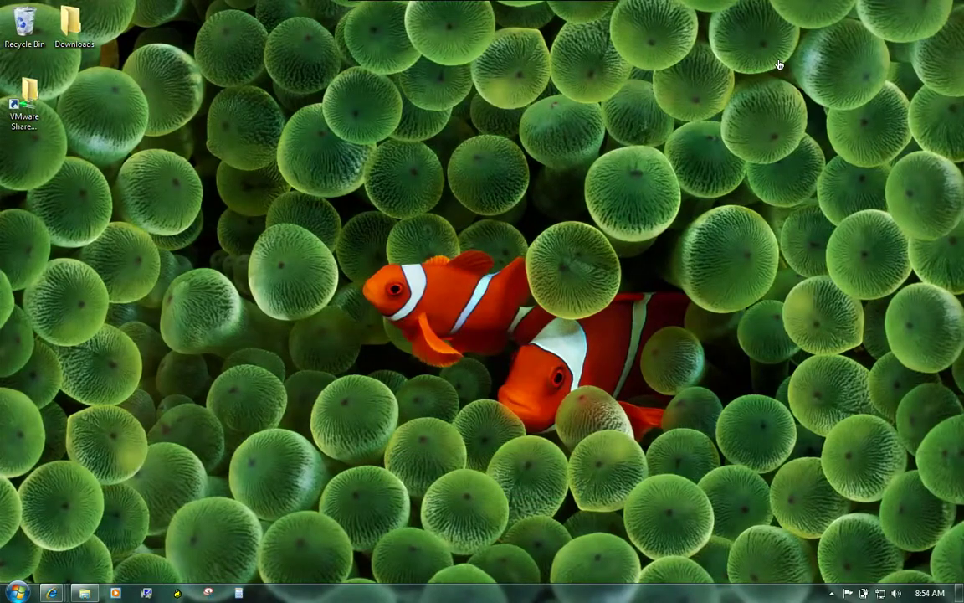
key(ctrl+Left)
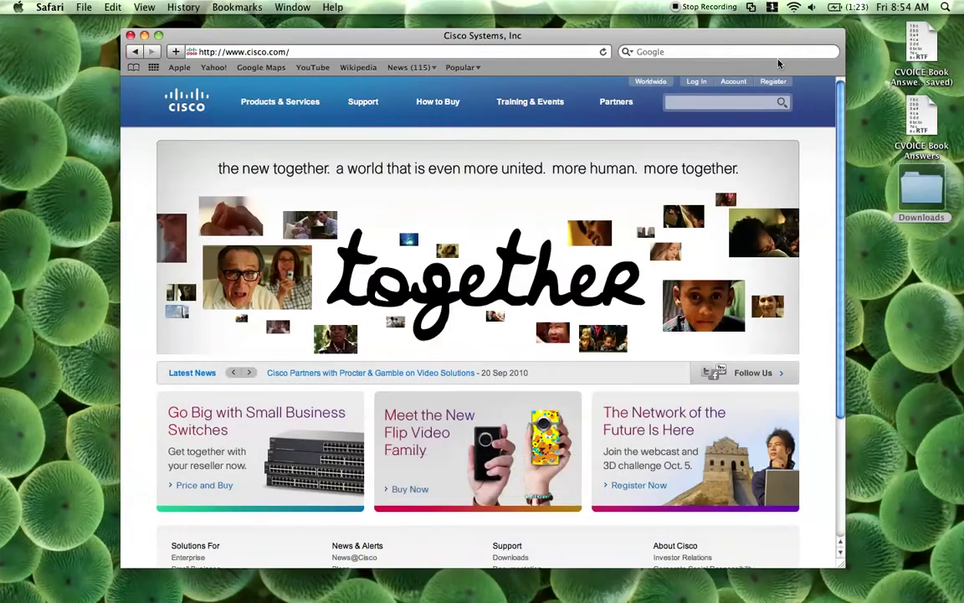
key(ctrl+Right)
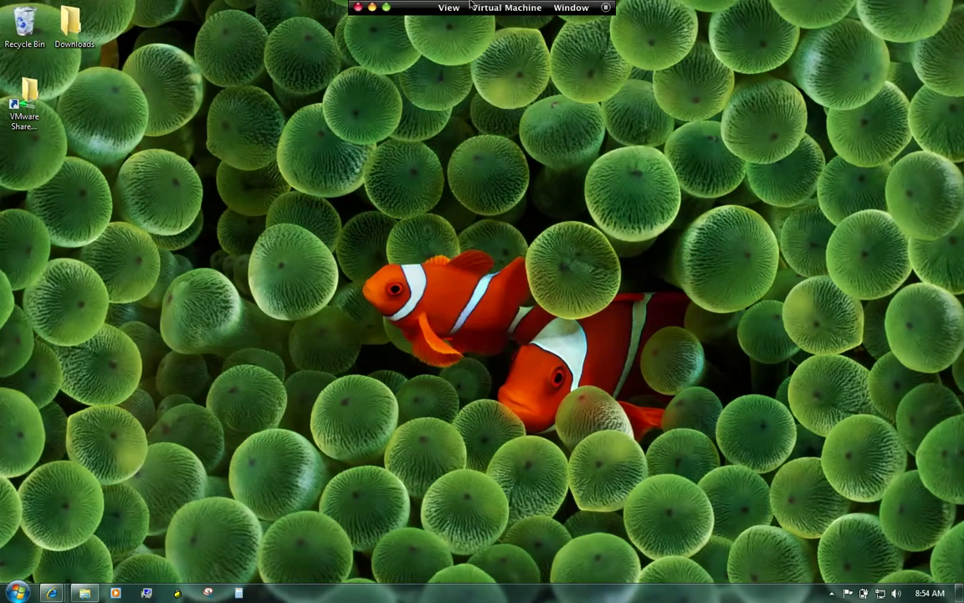
- Take the VM out of full screen to a single window, then switch it into Unity mode
click(450, 6)
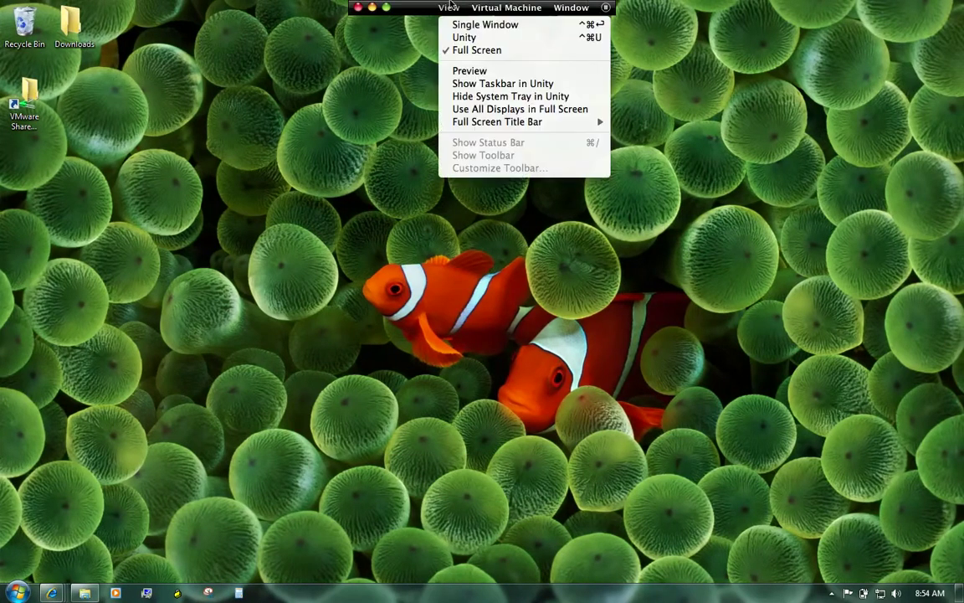
click(466, 50)
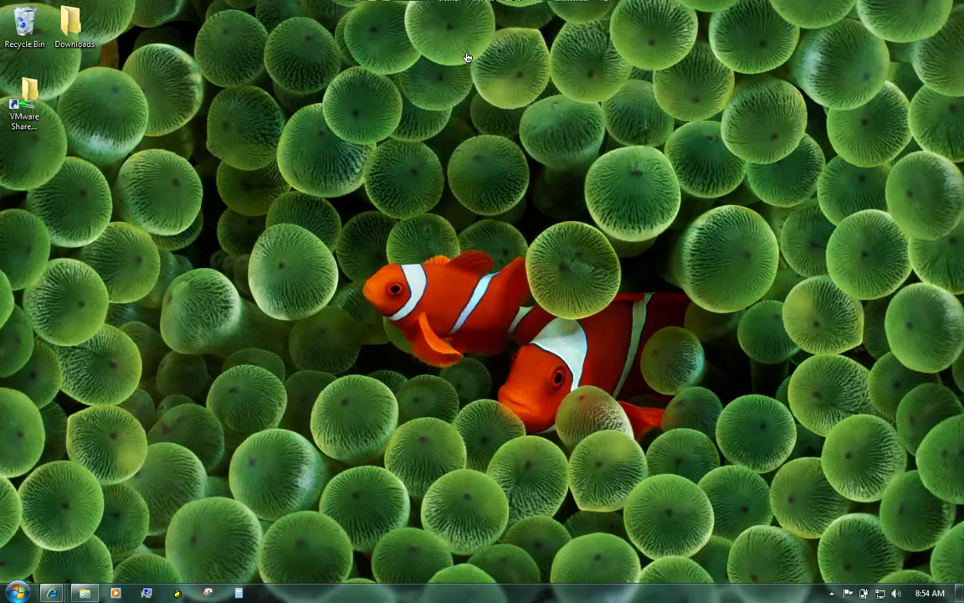
click(457, 8)
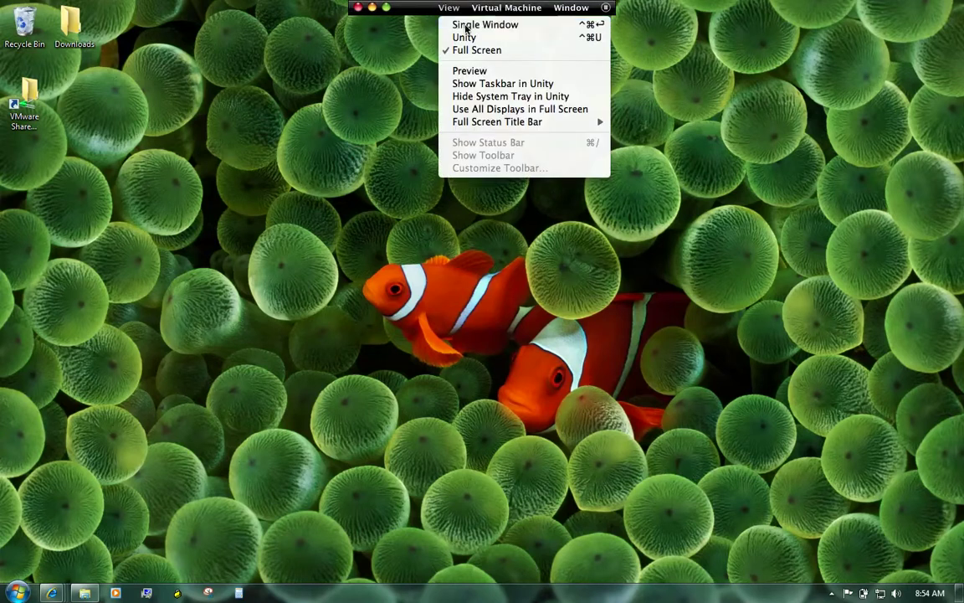
click(465, 24)
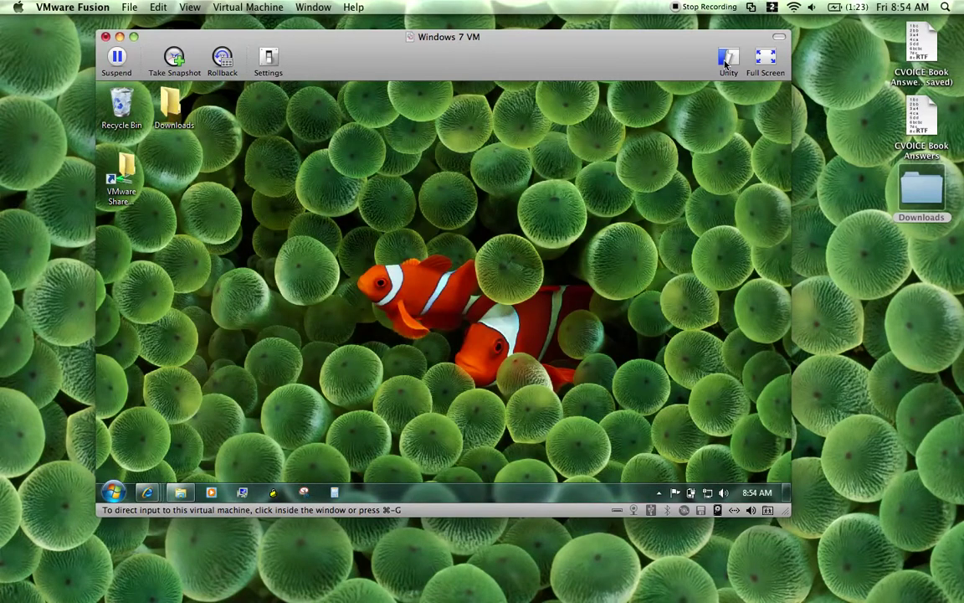
click(725, 63)
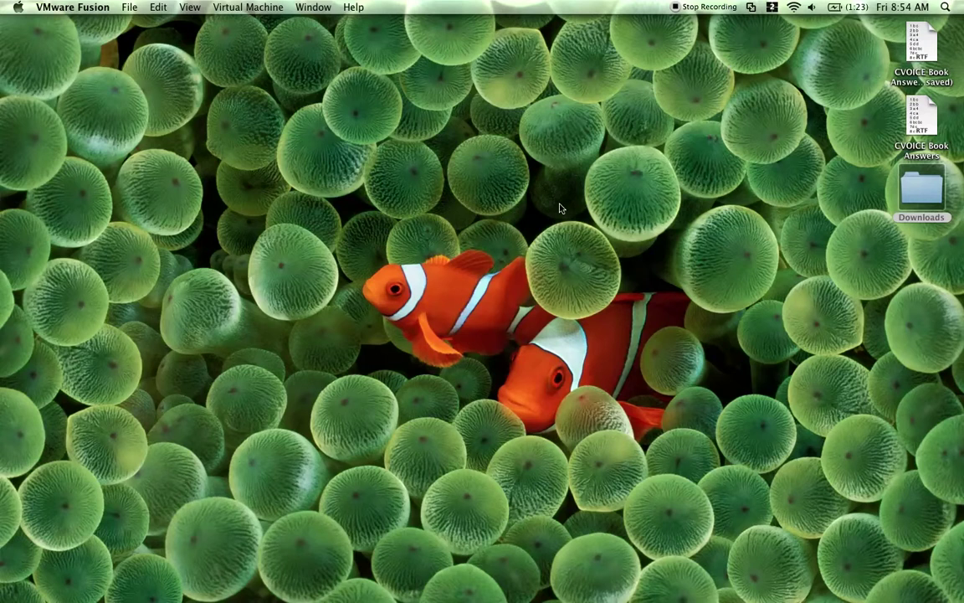
- Bring Safari forward, shift it left, and open the Windows Computer window on the Mac desktop
key(super+Tab)
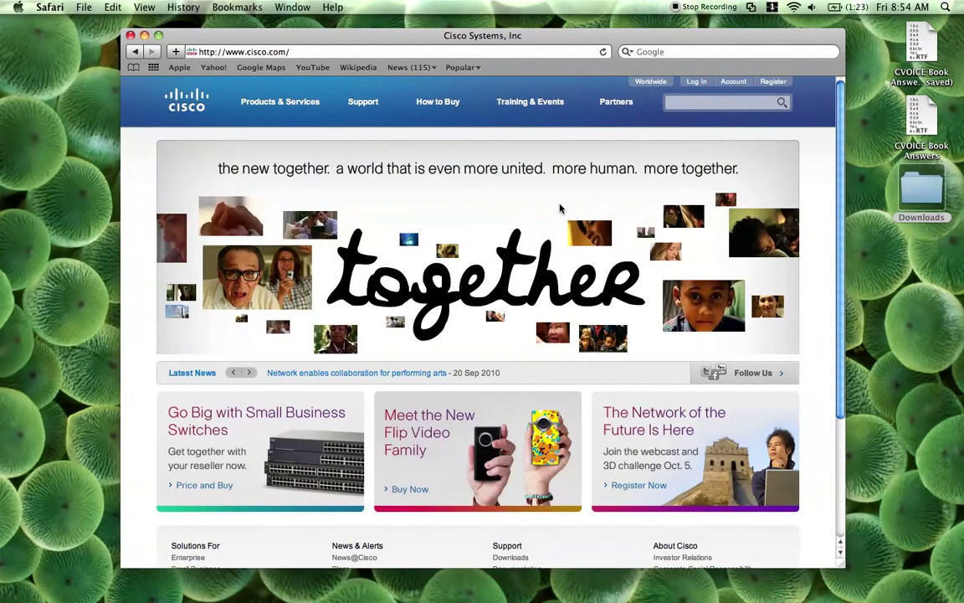
drag(675, 37, 579, 34)
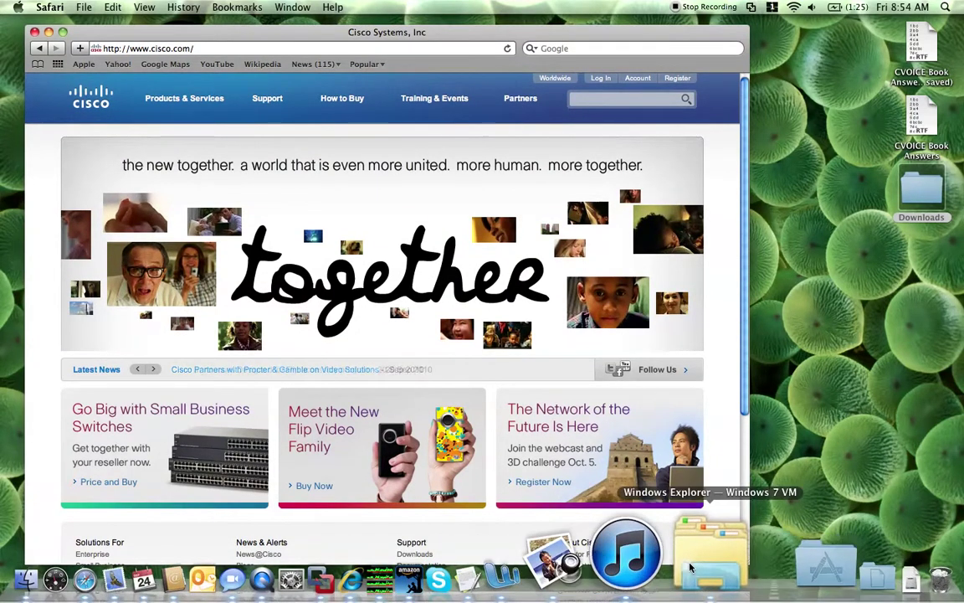
click(692, 569)
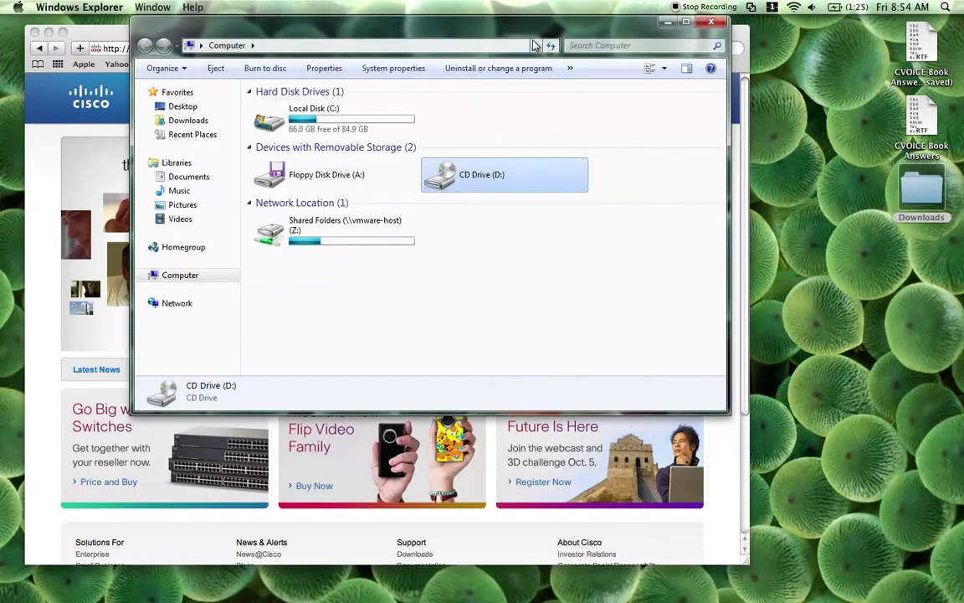
drag(530, 31, 682, 104)
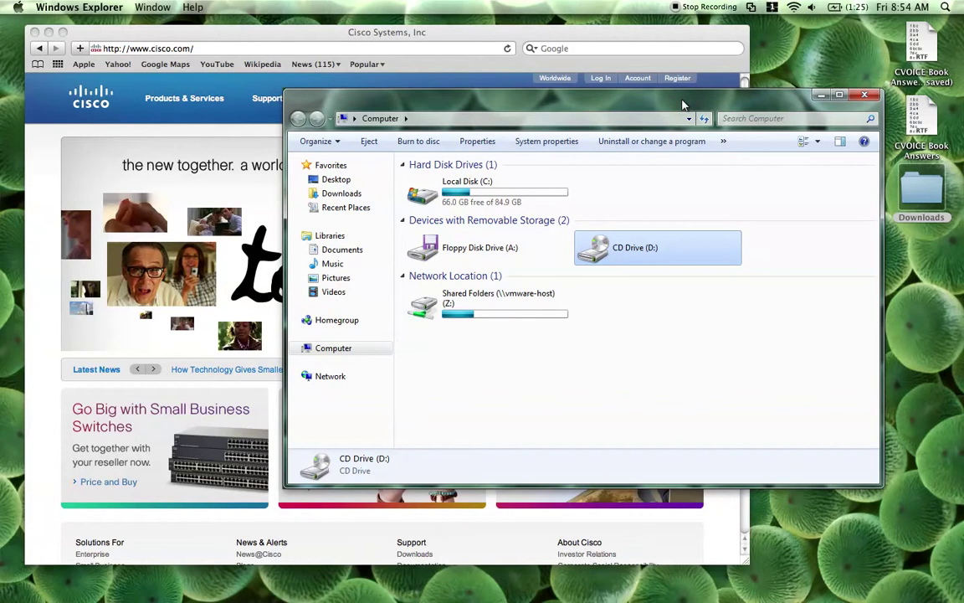
- Swap Safari and the Explorer window to the front, then open the VM's applications list
click(611, 67)
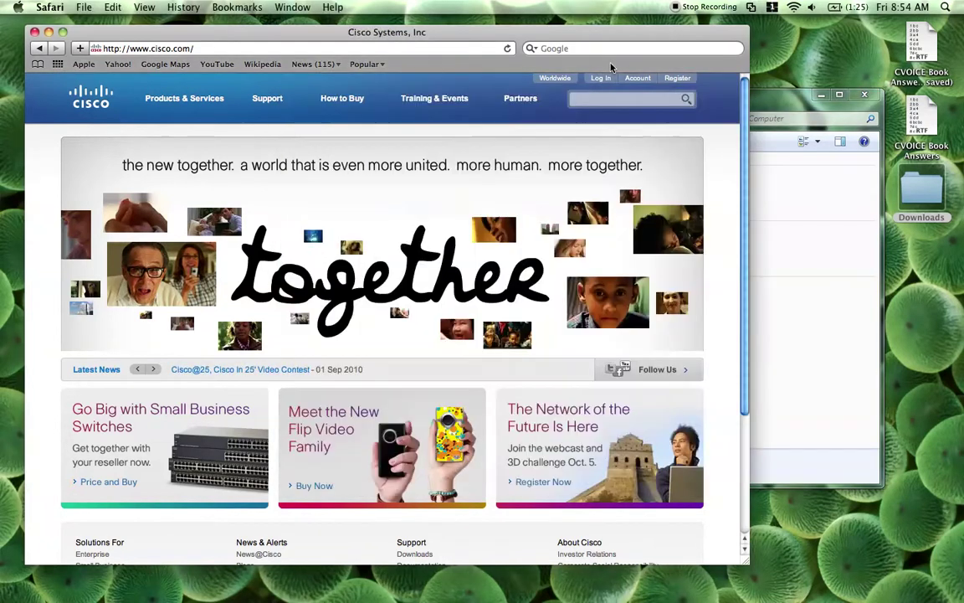
click(794, 106)
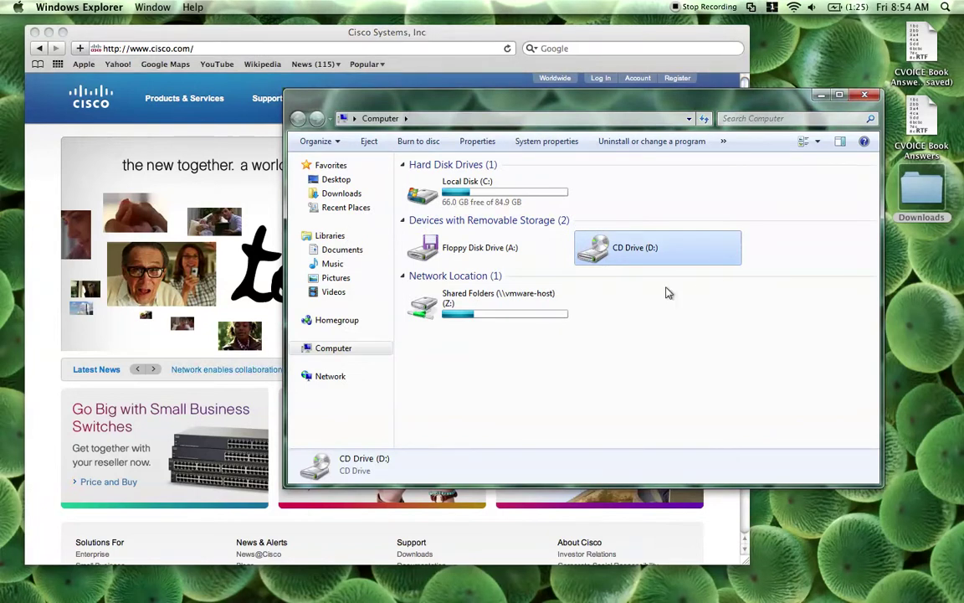
click(753, 7)
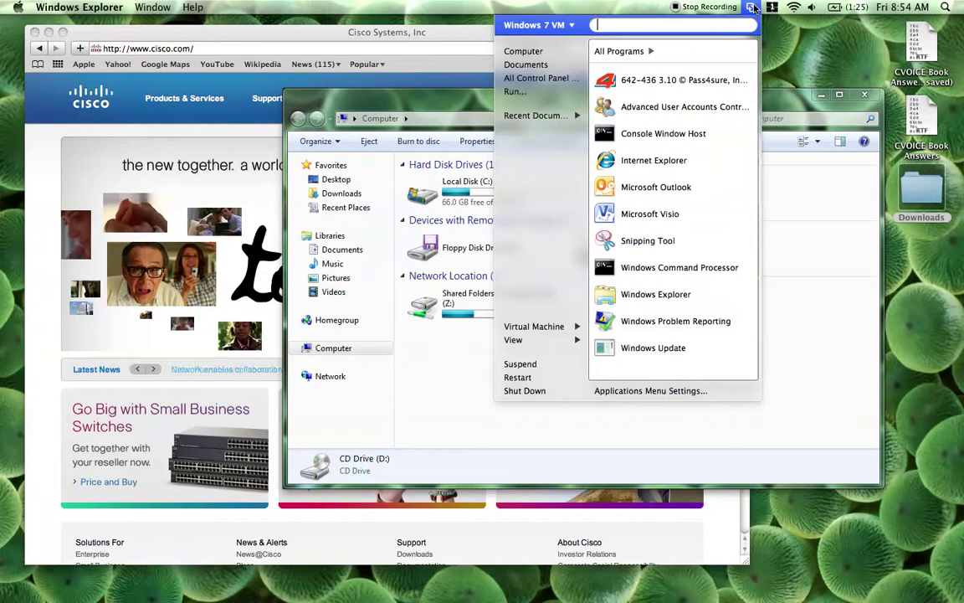
- Launch Internet Explorer from the Unity menu, move its Google window down-right, and bring Safari forward
click(656, 160)
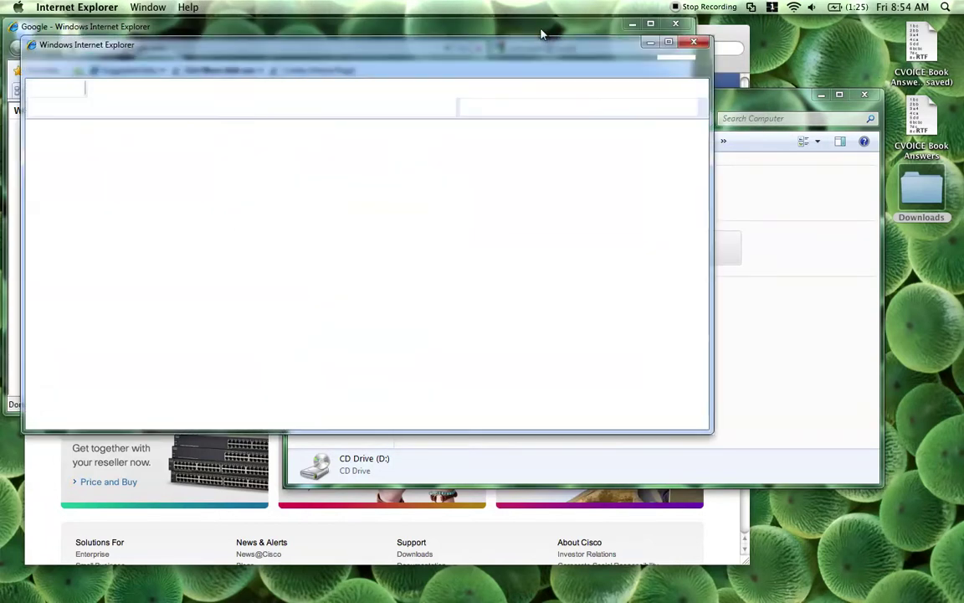
click(542, 34)
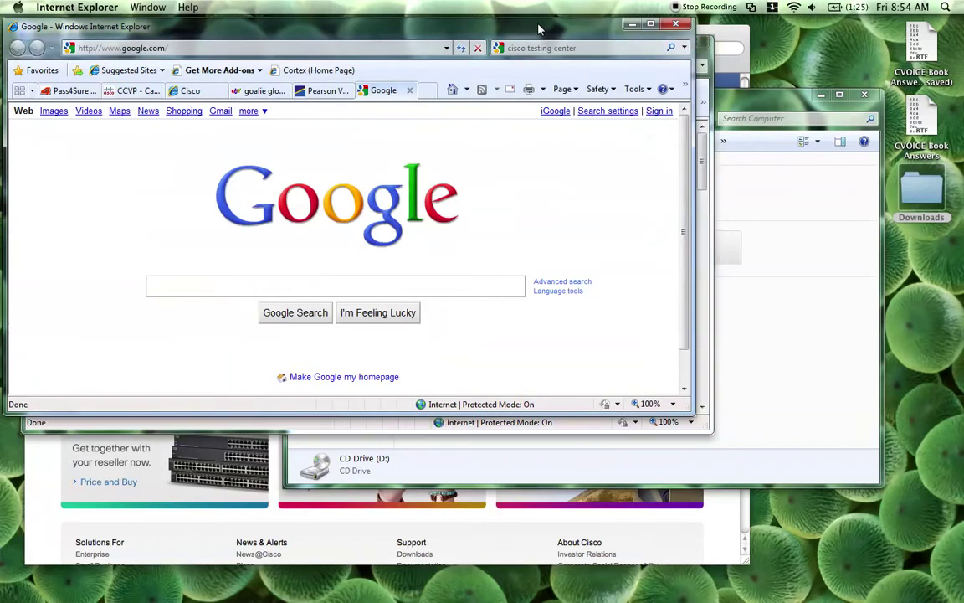
drag(541, 33, 720, 102)
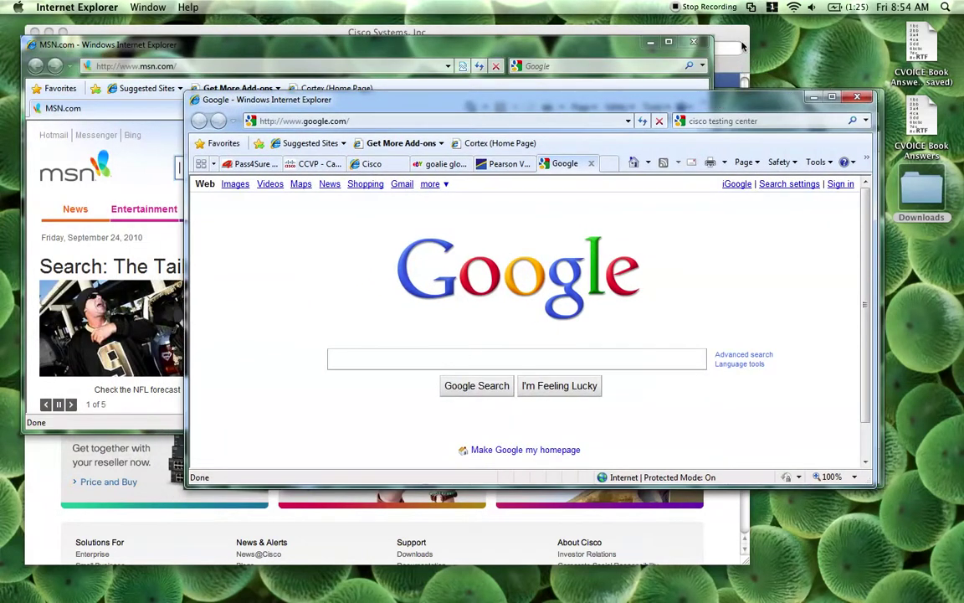
click(736, 42)
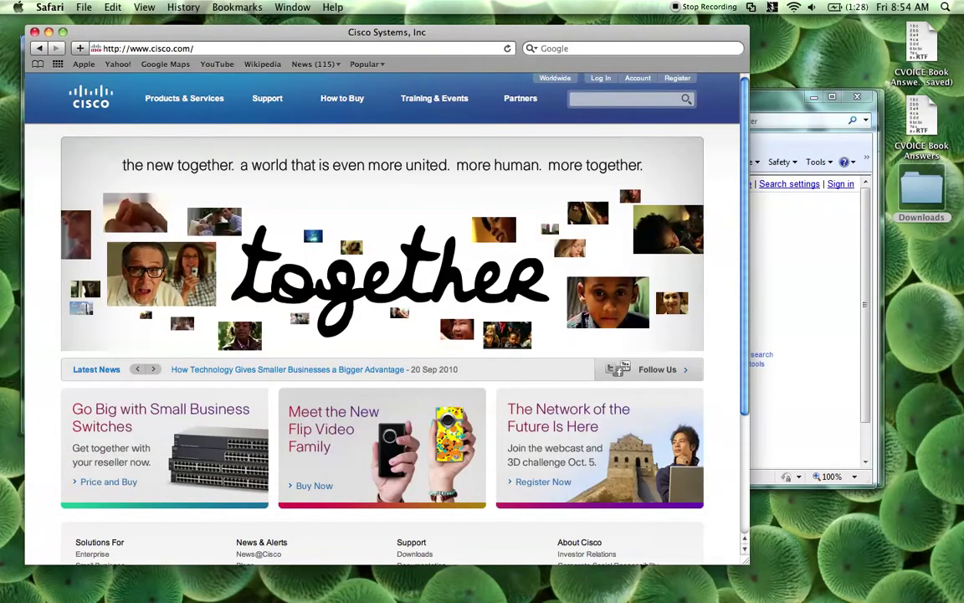
click(751, 8)
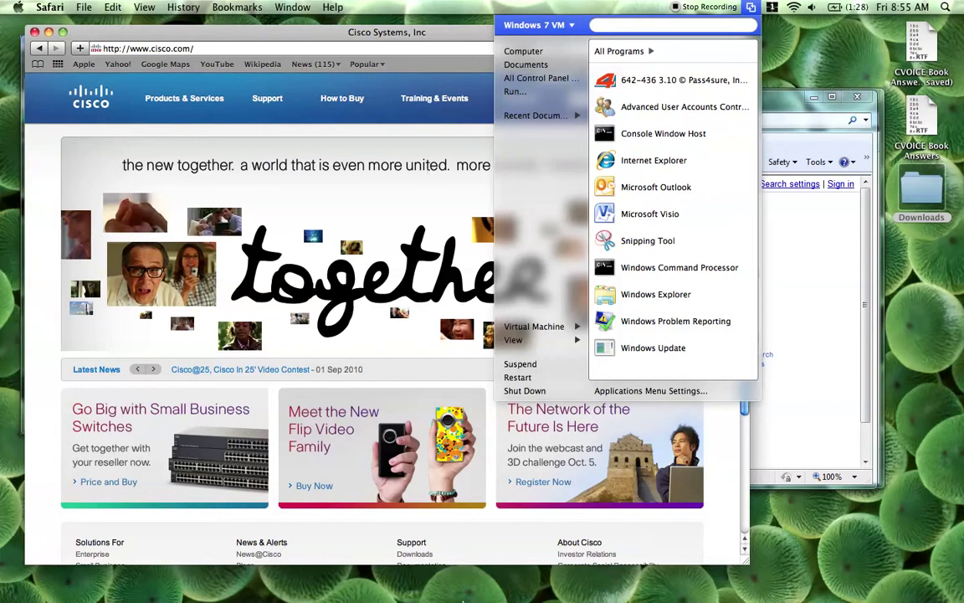
- Check VMware Fusion's View menu leaving Unity on, then bring the Google IE window in front of Safari
click(433, 569)
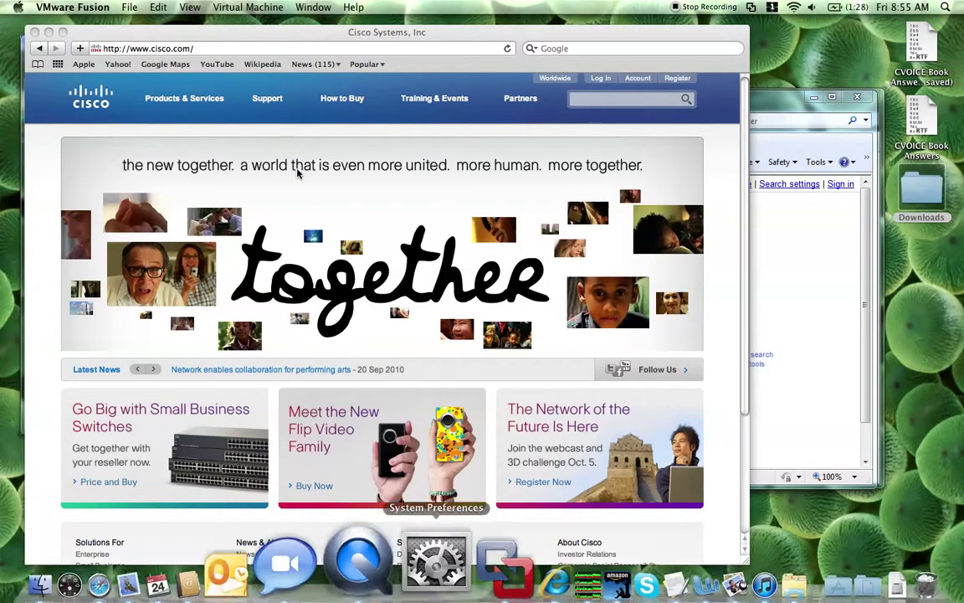
click(194, 6)
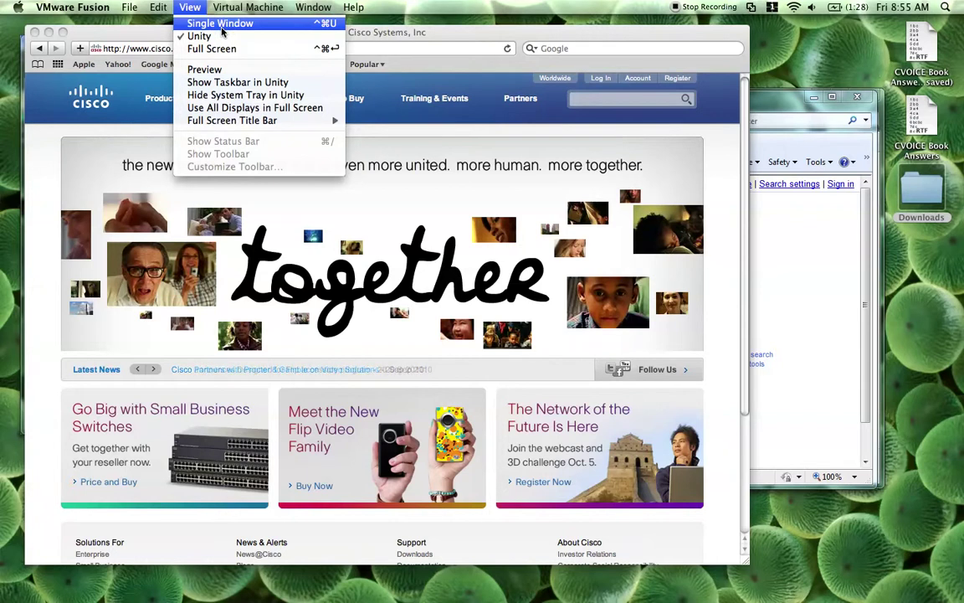
click(223, 27)
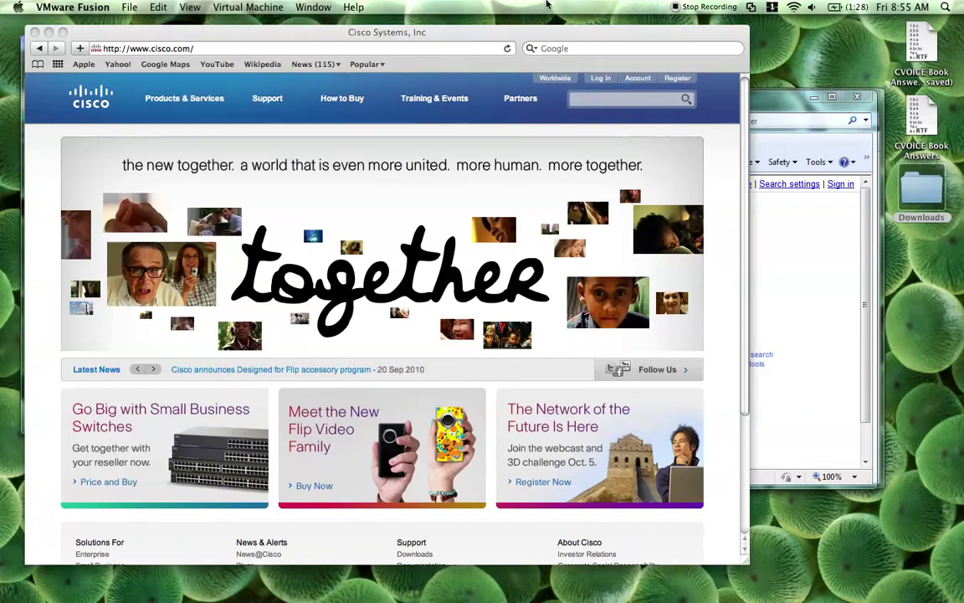
click(775, 104)
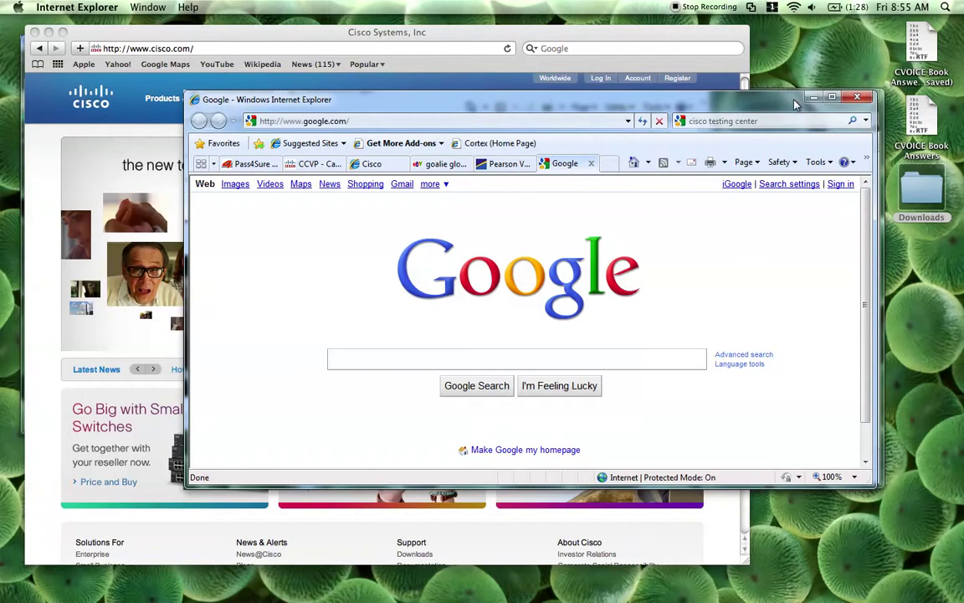
- Minimize the Explorer Computer window and drag the Google IE window into place over Safari
drag(795, 104, 742, 56)
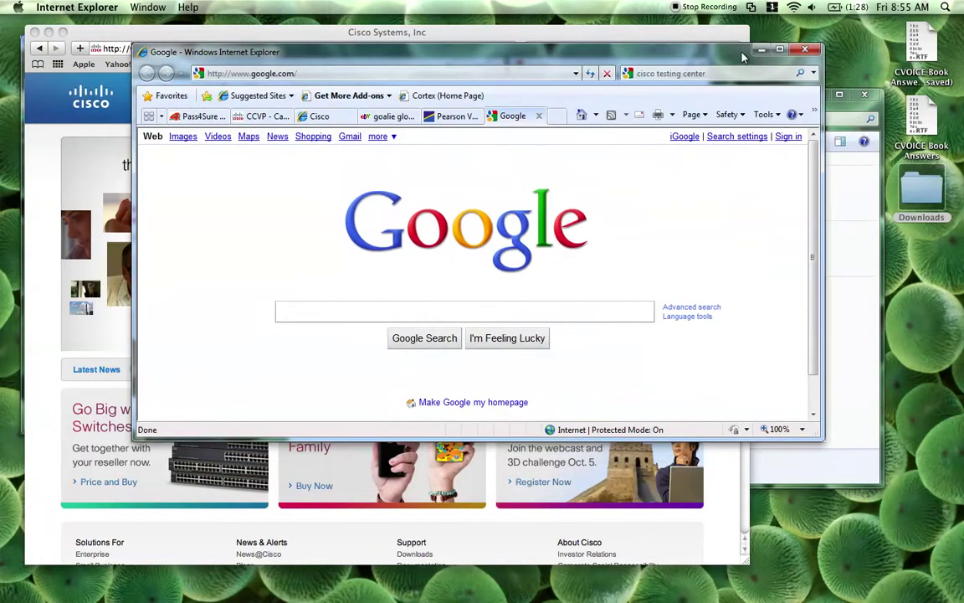
click(835, 96)
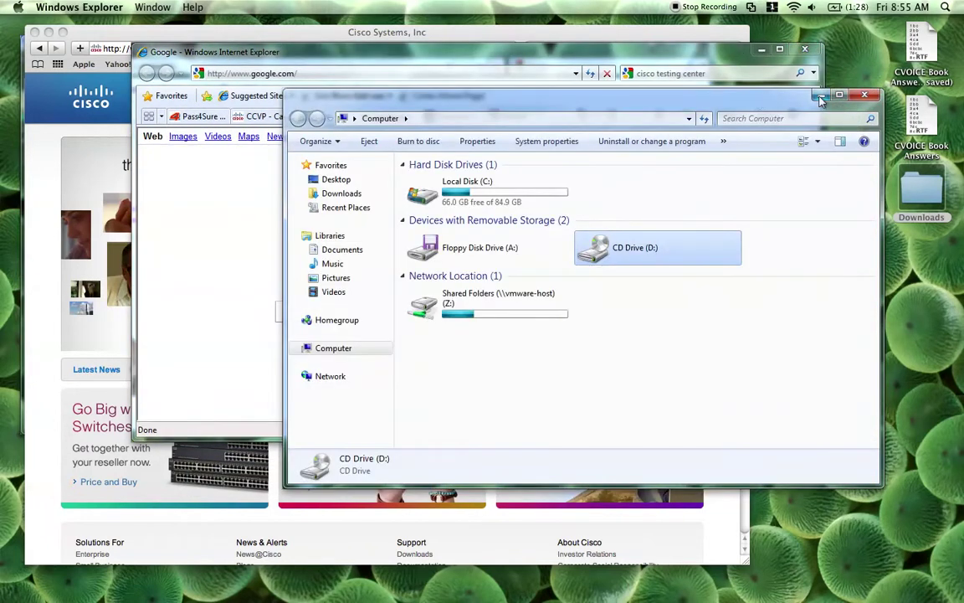
click(821, 98)
mouse_move(707, 67)
mouse_down()
mouse_move(759, 62)
mouse_move(703, 82)
mouse_move(740, 79)
mouse_move(649, 154)
mouse_up()
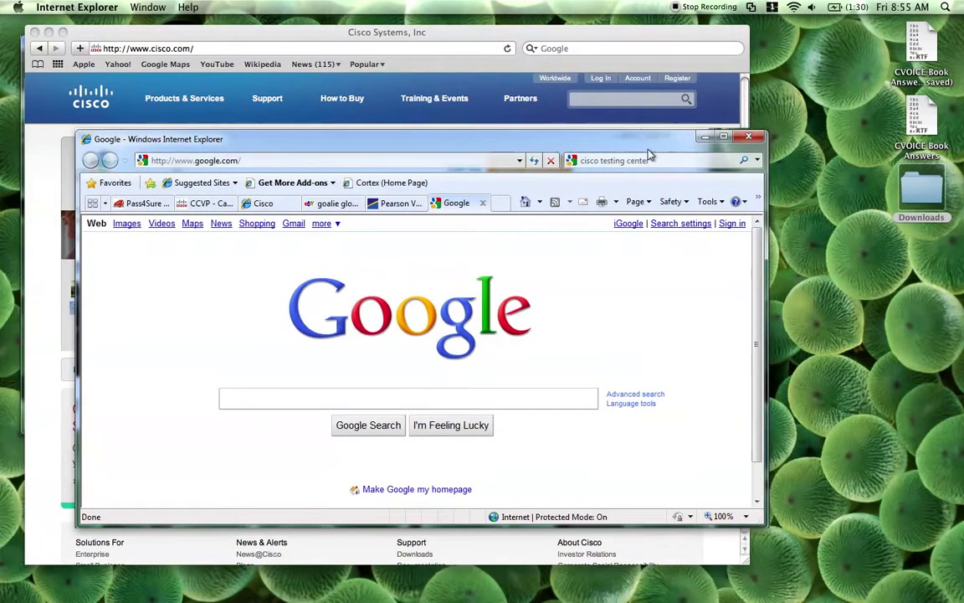
mouse_move(649, 155)
mouse_down()
mouse_move(756, 63)
mouse_move(786, 52)
mouse_move(770, 55)
mouse_move(776, 84)
mouse_move(812, 52)
mouse_move(801, 63)
mouse_up()
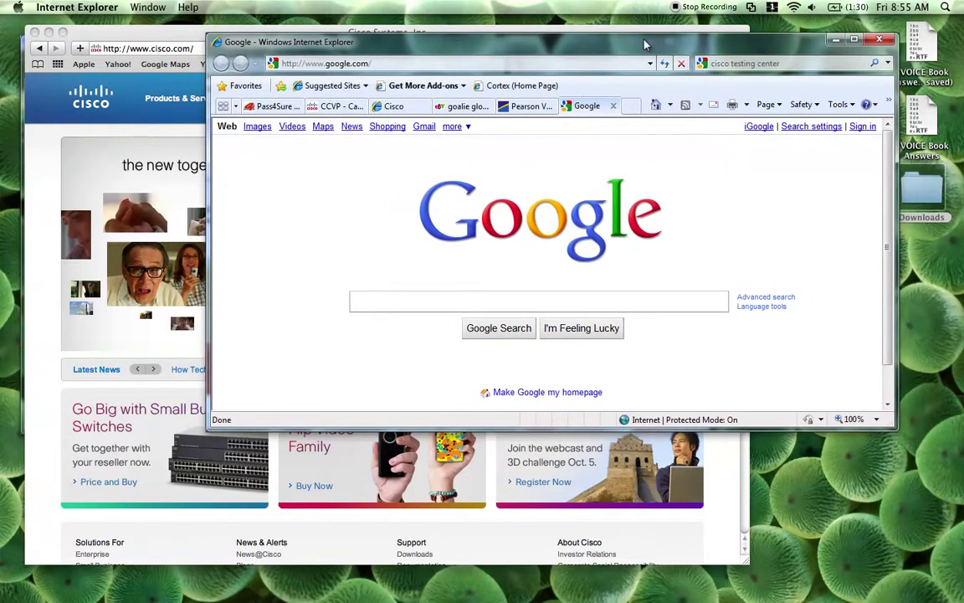
drag(644, 46, 623, 67)
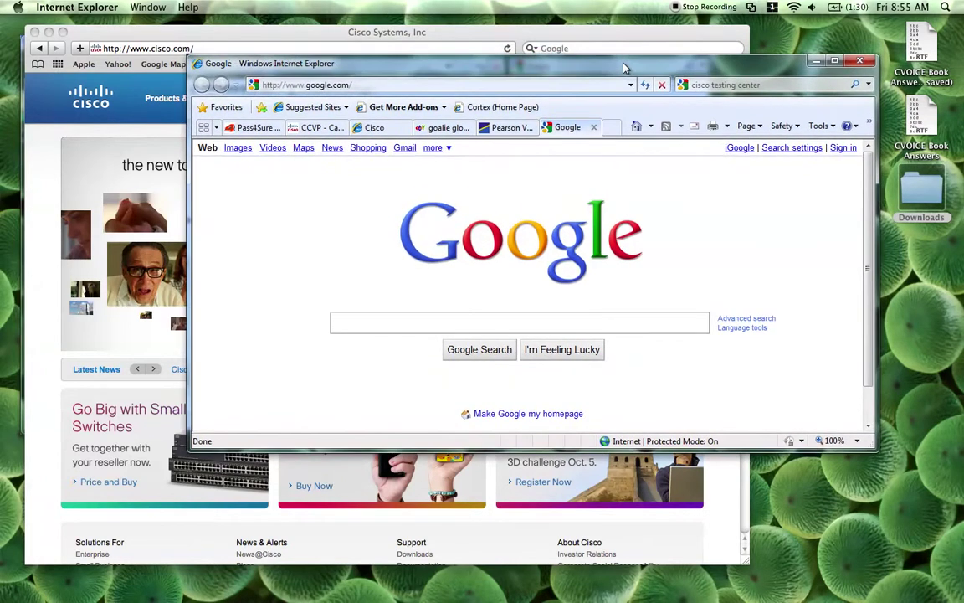
drag(623, 67, 623, 99)
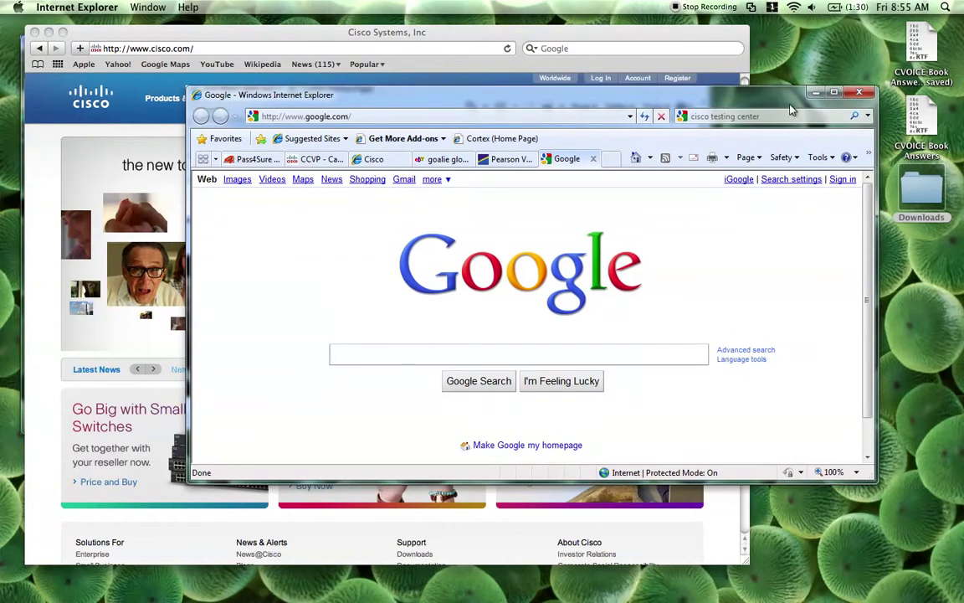
mouse_move(780, 109)
mouse_down()
mouse_move(850, 54)
mouse_move(810, 112)
mouse_up()
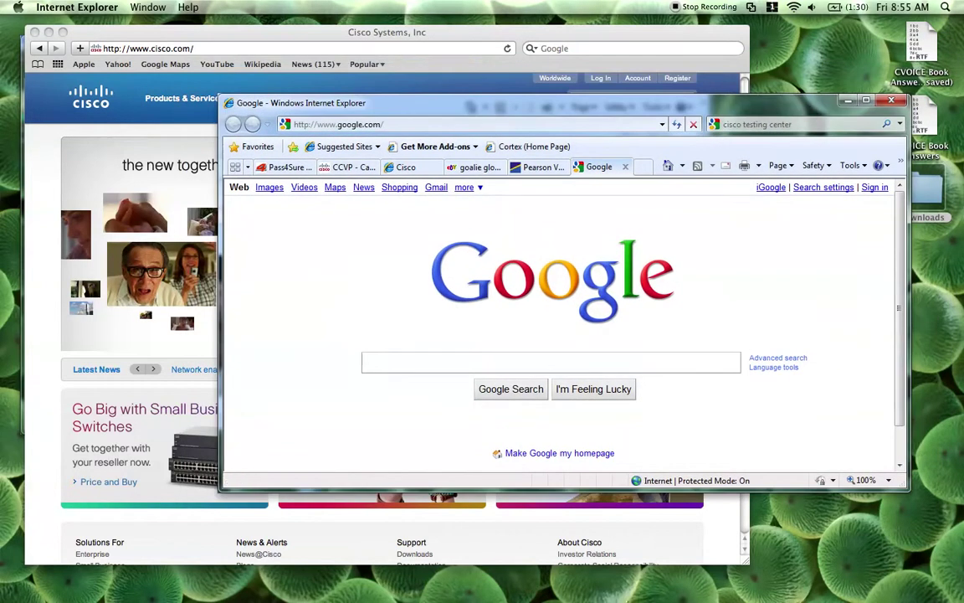
- Restore and close the Windows Explorer window, then close the MSN Internet Explorer window
mouse_move(701, 596)
click(702, 567)
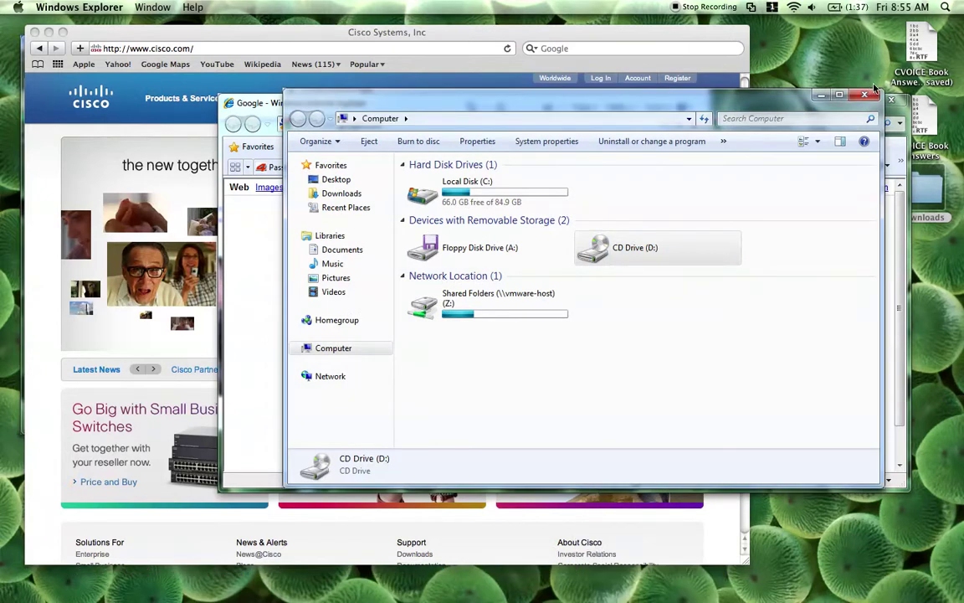
click(866, 99)
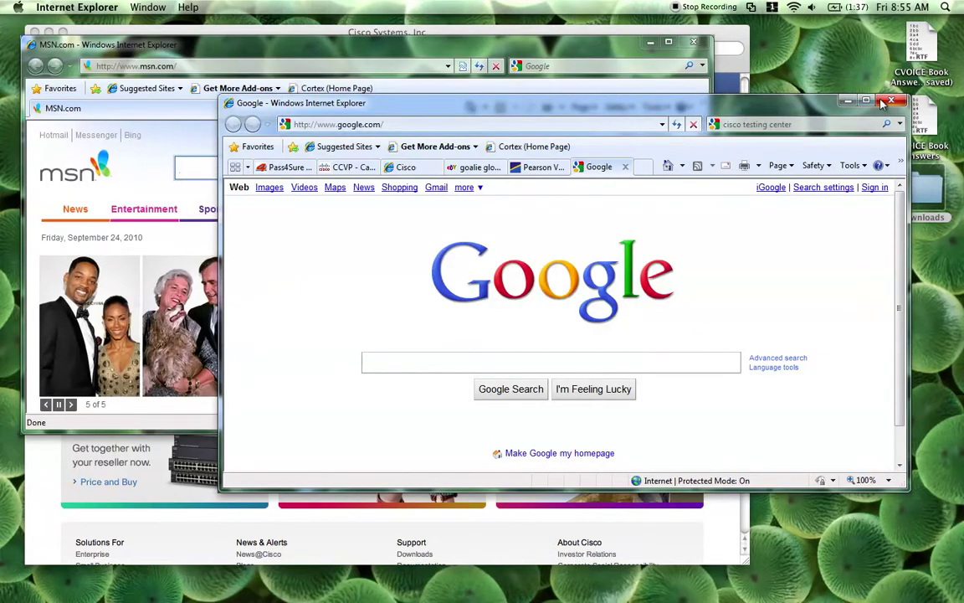
click(694, 43)
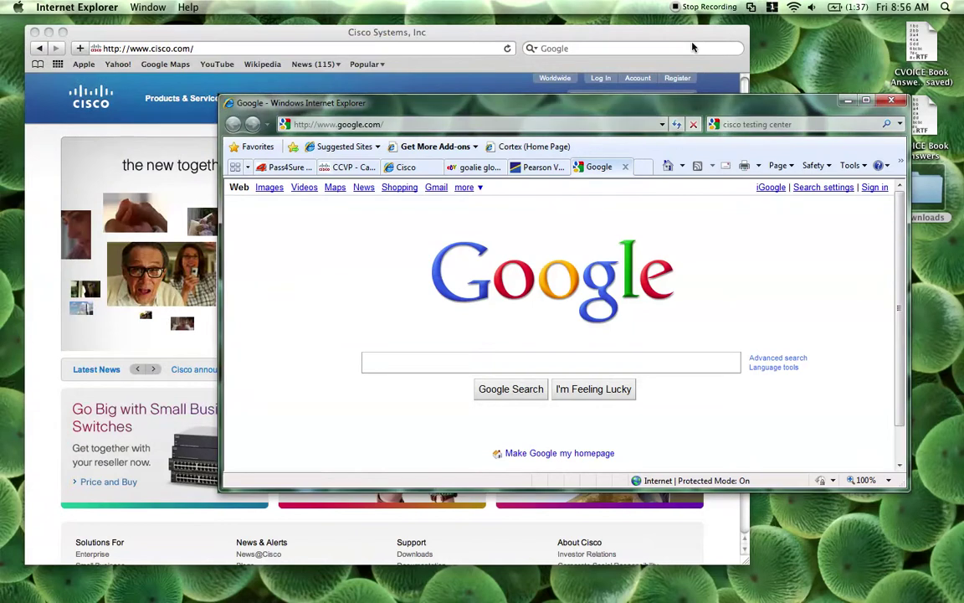
- Reposition the Google IE window and minimize Safari's Cisco window
mouse_move(746, 109)
mouse_down()
mouse_move(637, 75)
mouse_move(610, 97)
mouse_move(628, 150)
mouse_move(638, 294)
mouse_move(698, 257)
mouse_move(662, 325)
mouse_move(670, 336)
mouse_move(685, 155)
mouse_move(724, 124)
mouse_move(724, 48)
mouse_move(718, 42)
mouse_move(724, 92)
mouse_move(702, 224)
mouse_move(702, 299)
mouse_move(709, 257)
mouse_move(713, 280)
mouse_move(725, 245)
mouse_move(680, 384)
mouse_move(675, 466)
mouse_move(693, 211)
mouse_move(710, 155)
mouse_up()
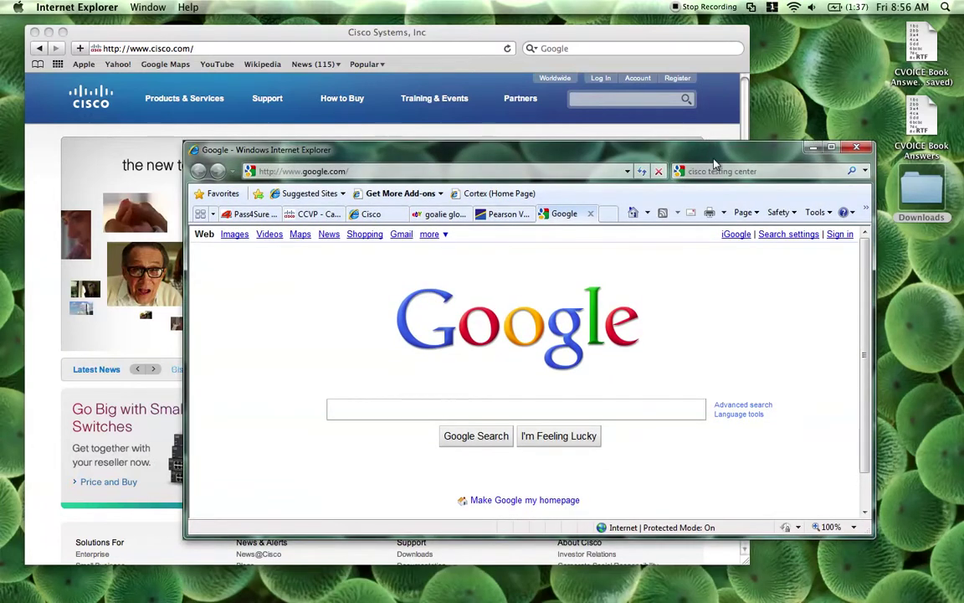
mouse_move(722, 159)
mouse_down()
mouse_move(767, 103)
mouse_move(766, 79)
mouse_up()
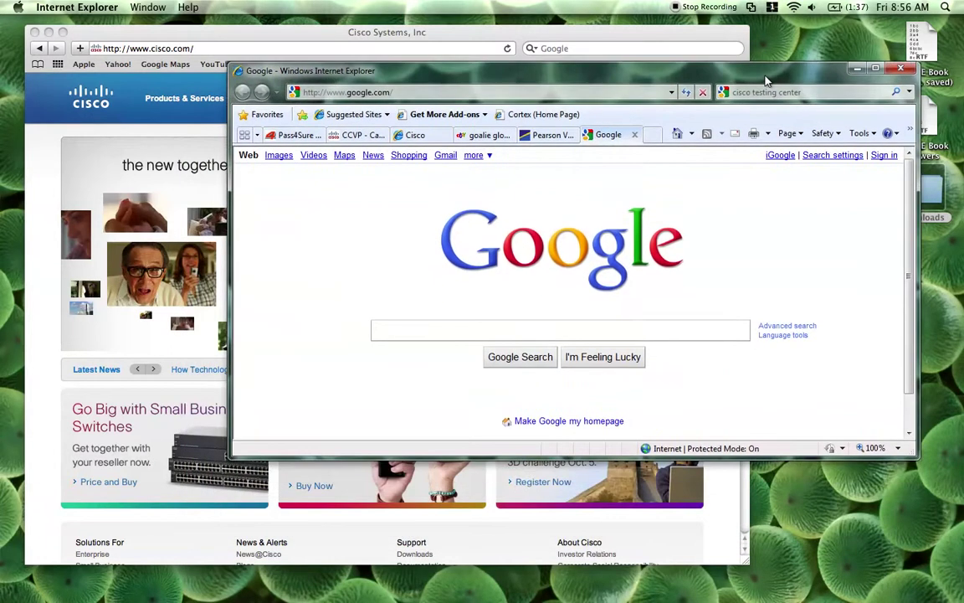
double_click(703, 35)
mouse_move(675, 80)
mouse_down()
mouse_move(588, 80)
mouse_move(527, 112)
mouse_move(616, 89)
mouse_move(578, 85)
mouse_up()
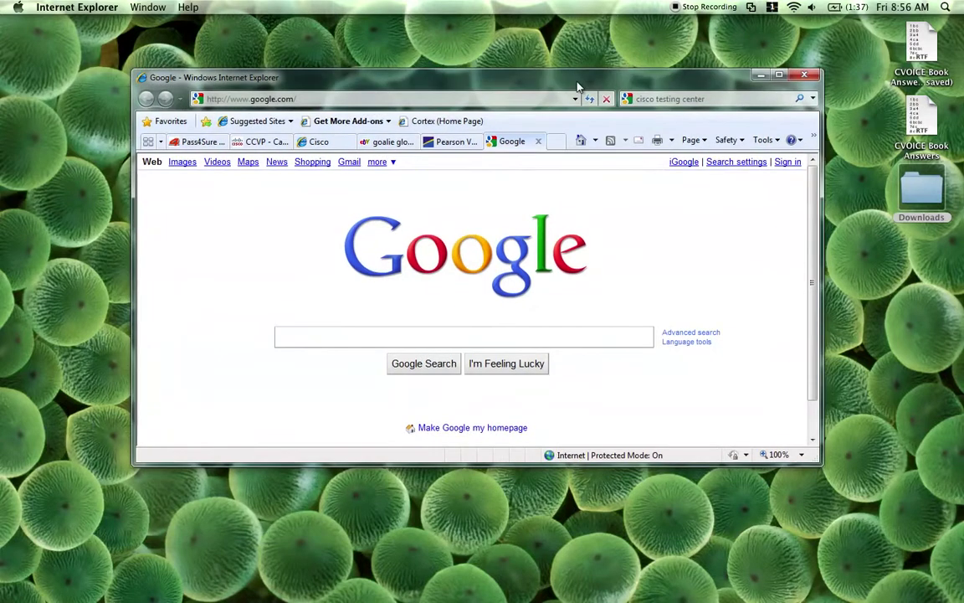